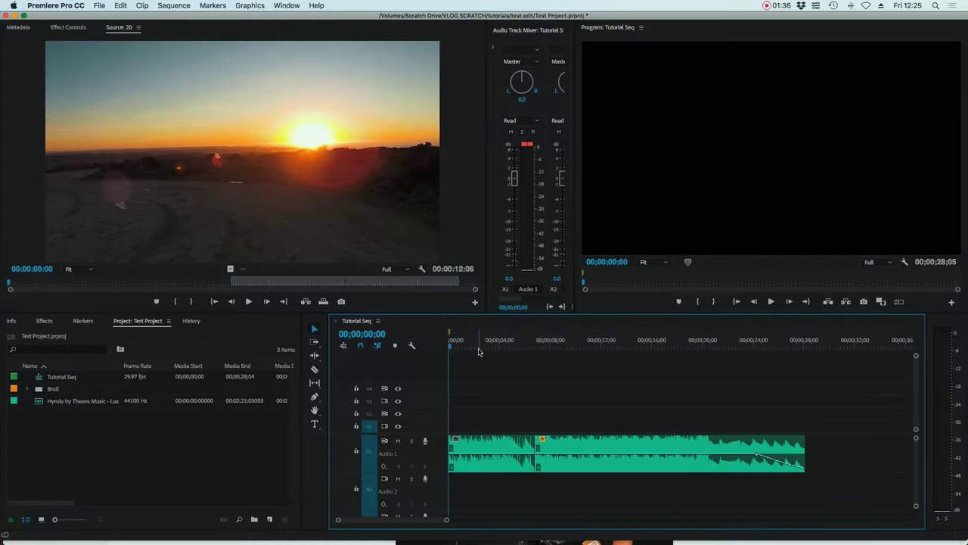
- Look up the Add Marker command in Keyboard Shortcuts, confirm it is M, and close with OK
left_click(60, 6)
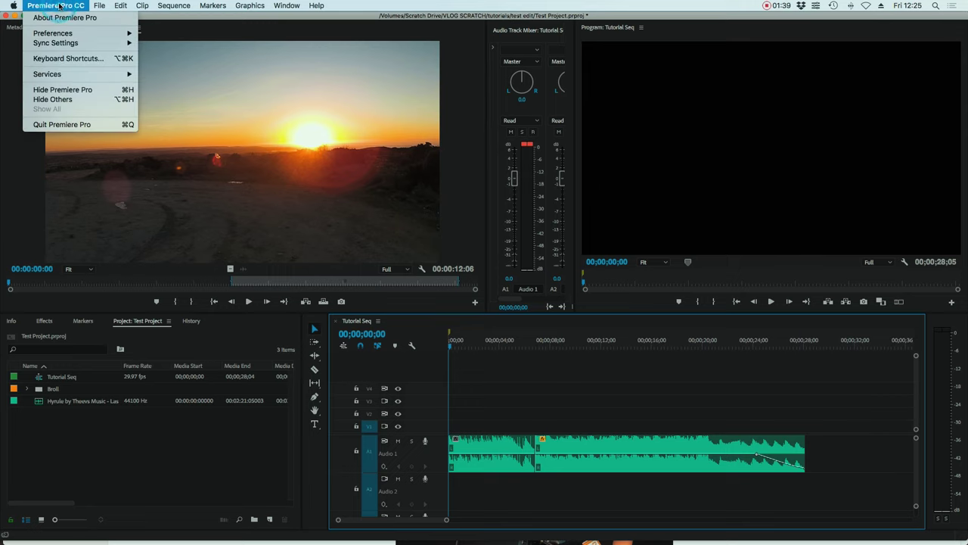
left_click(53, 58)
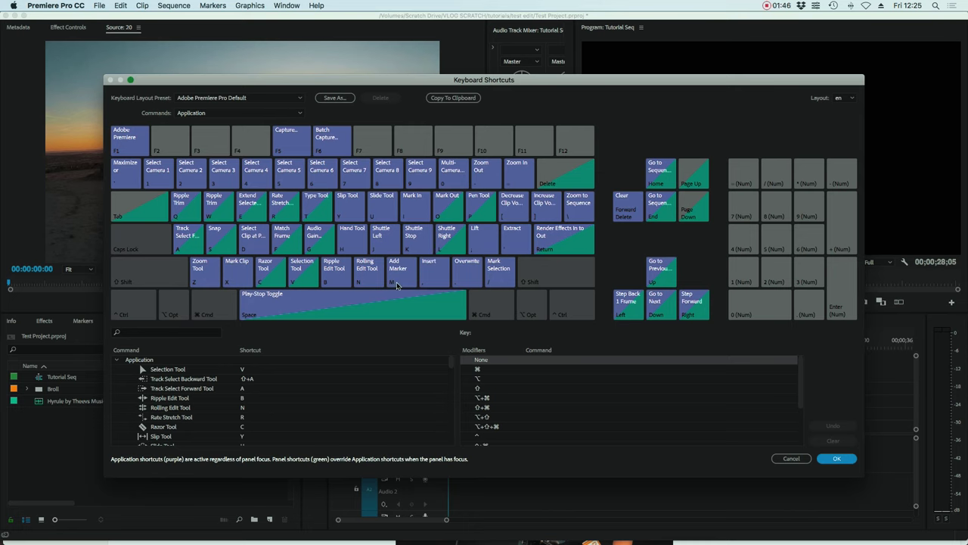
left_click(190, 333)
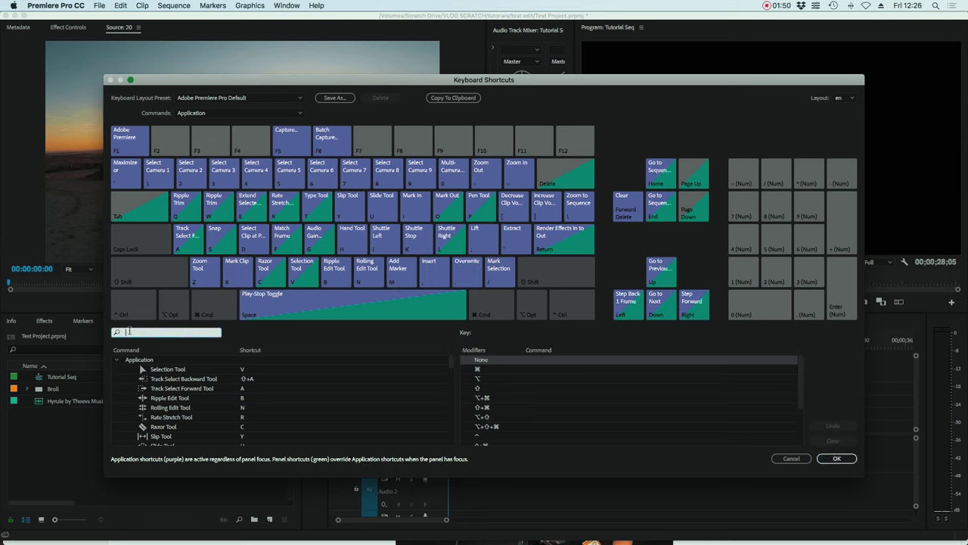
type("add m")
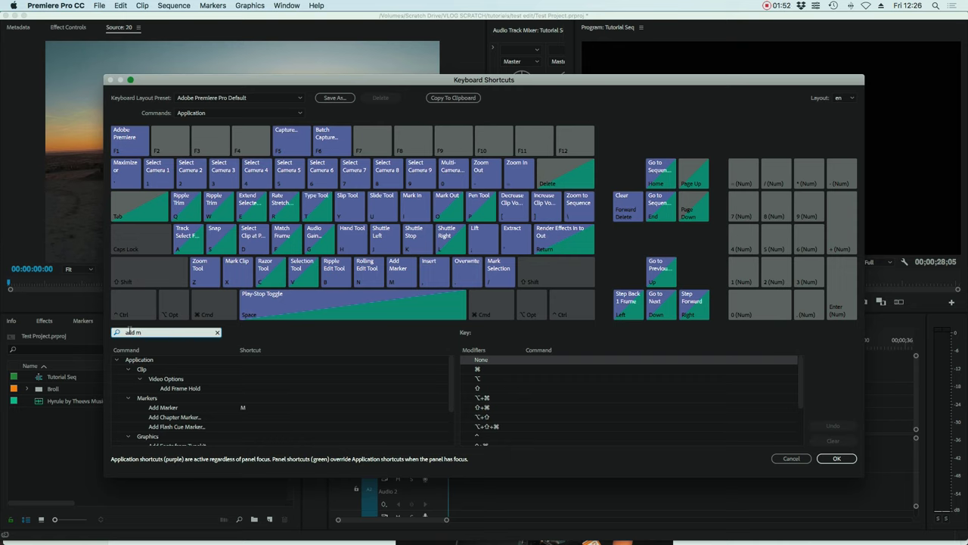
type("arker")
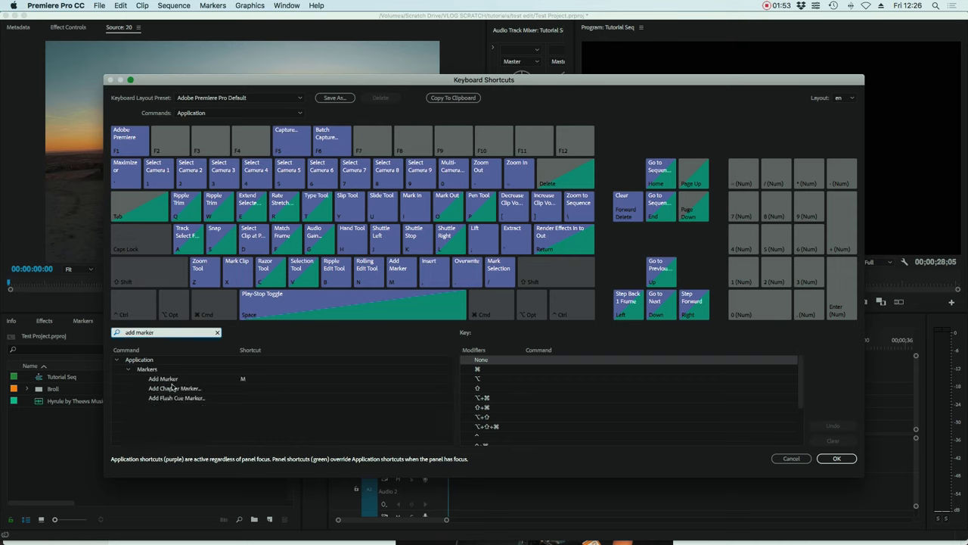
left_click(162, 380)
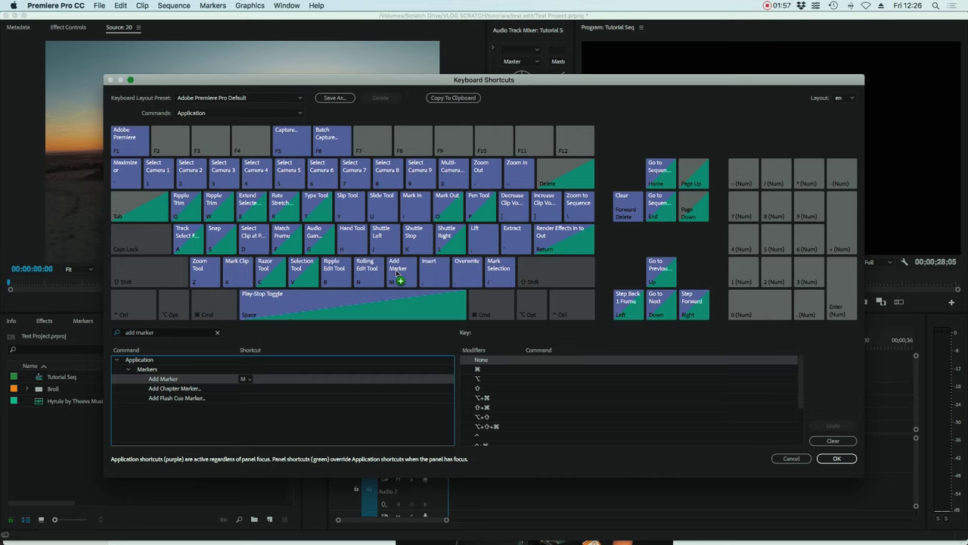
left_click(837, 458)
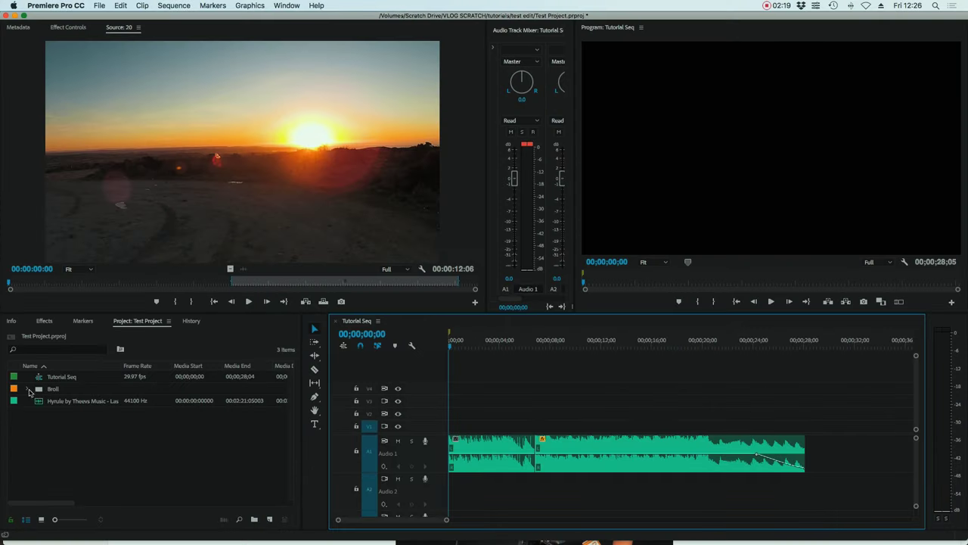
- Expand the Broll bin in the Project panel to show its numbered clips
left_click(28, 390)
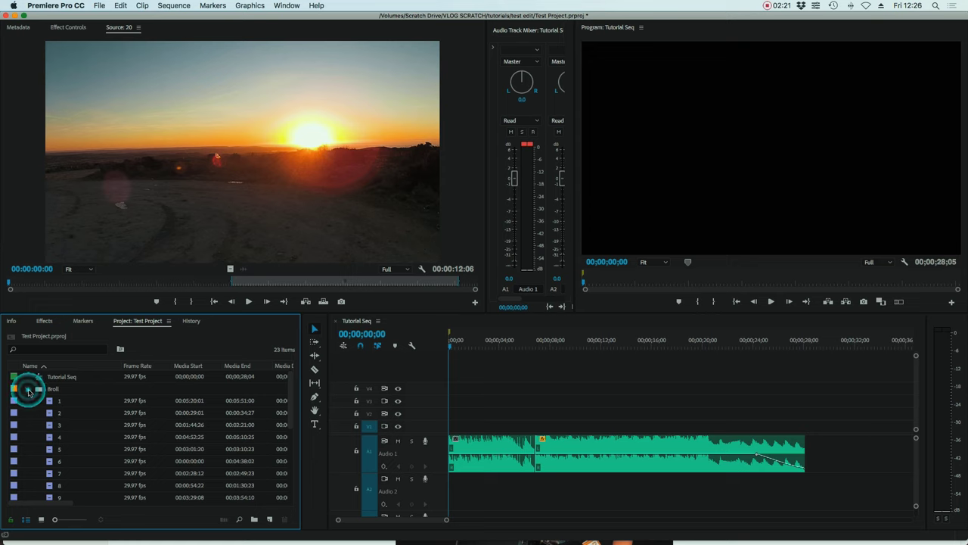
scroll(73, 405, "down", 1)
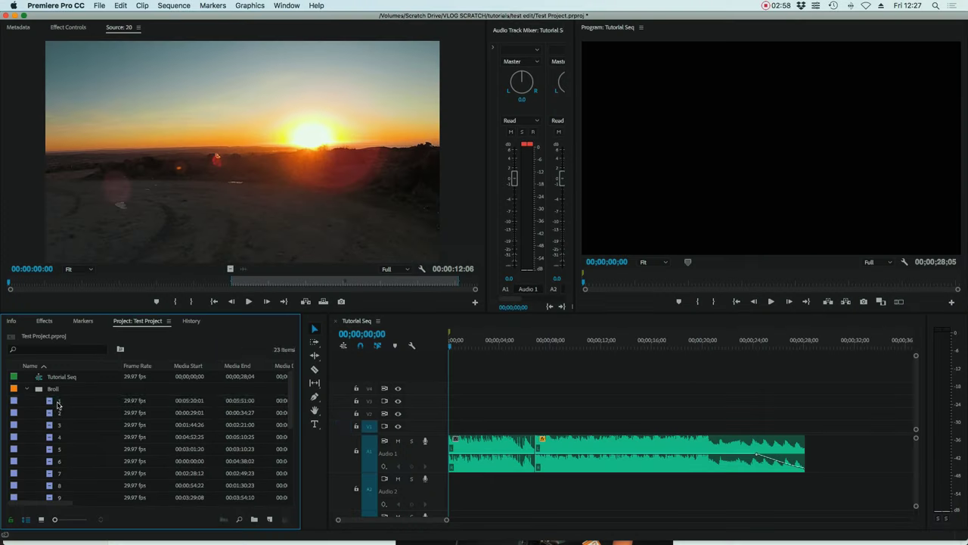
- Load B-roll clip 1, the sunset lake shot, for preview
left_click(57, 403)
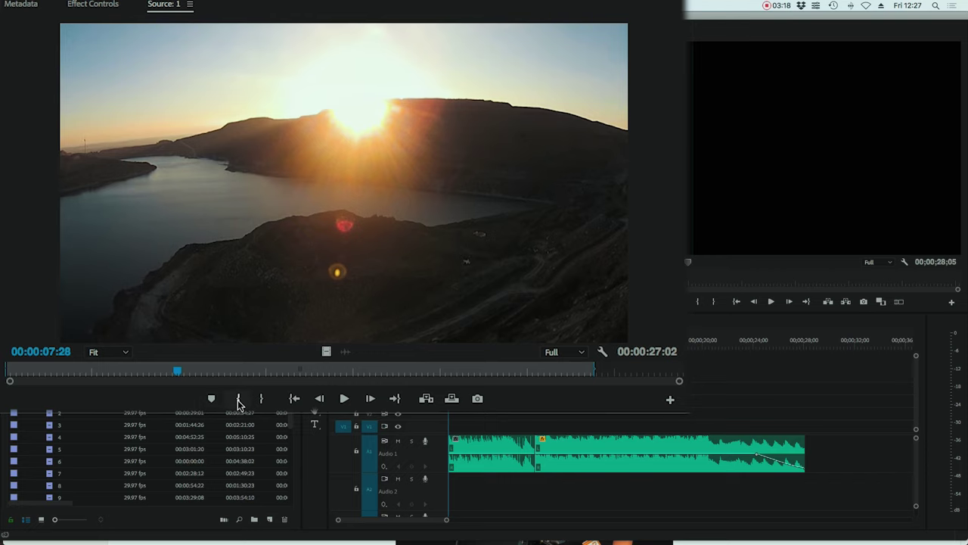
left_click_drag(161, 372, 214, 372)
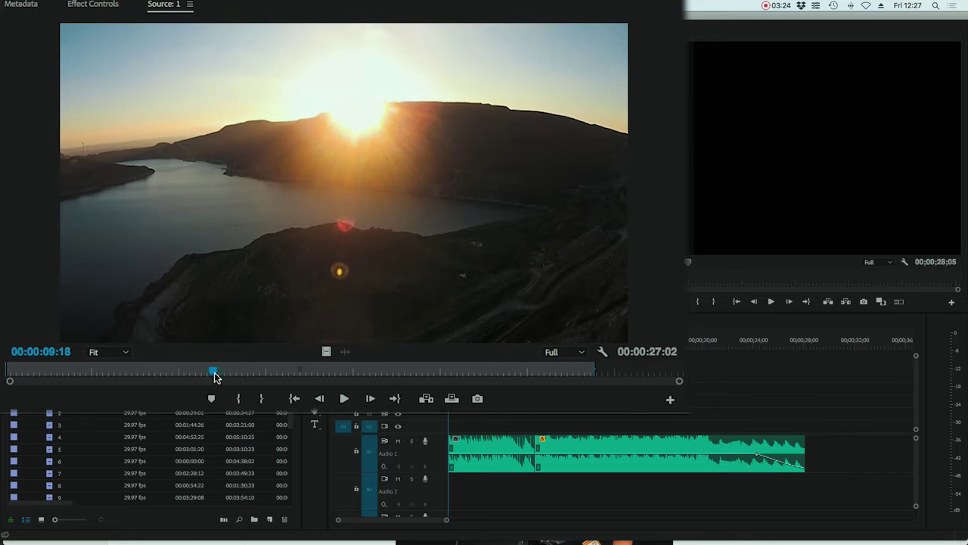
left_click_drag(214, 374, 304, 378)
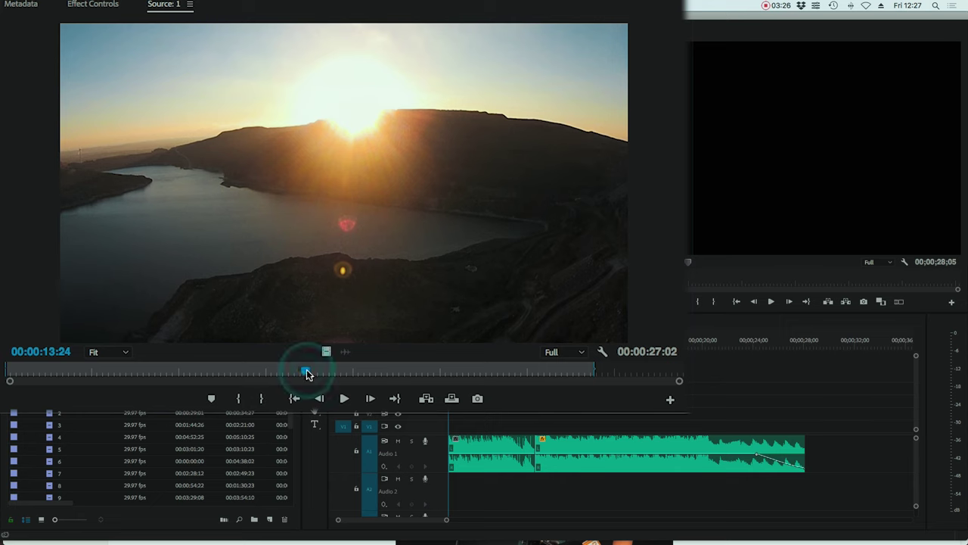
key("Home")
mouse_move(21, 375)
left_mouse_down()
mouse_move(460, 385)
mouse_move(7, 370)
left_mouse_up()
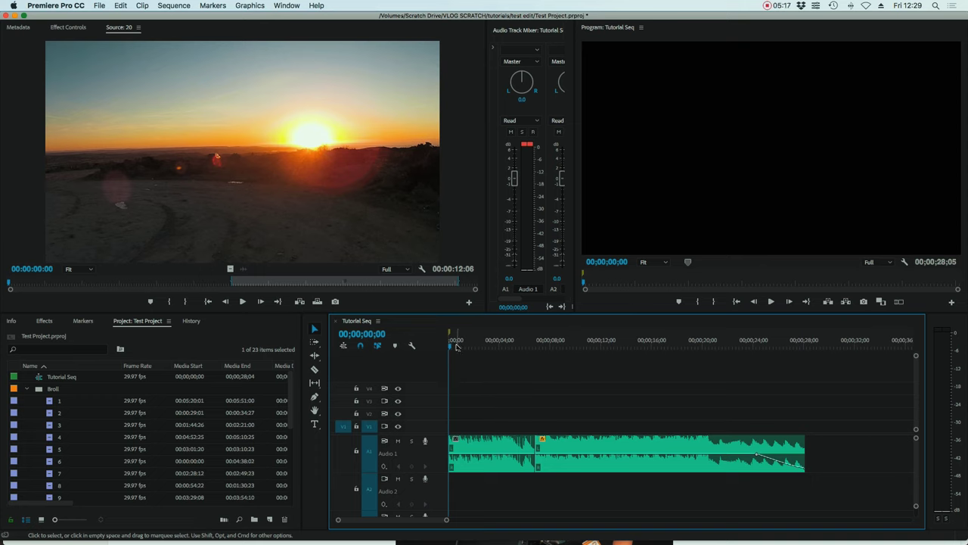
- Select the first music clip part and add beat markers near 10;10, 11;26, 17;04 and 19;17
left_click(605, 449)
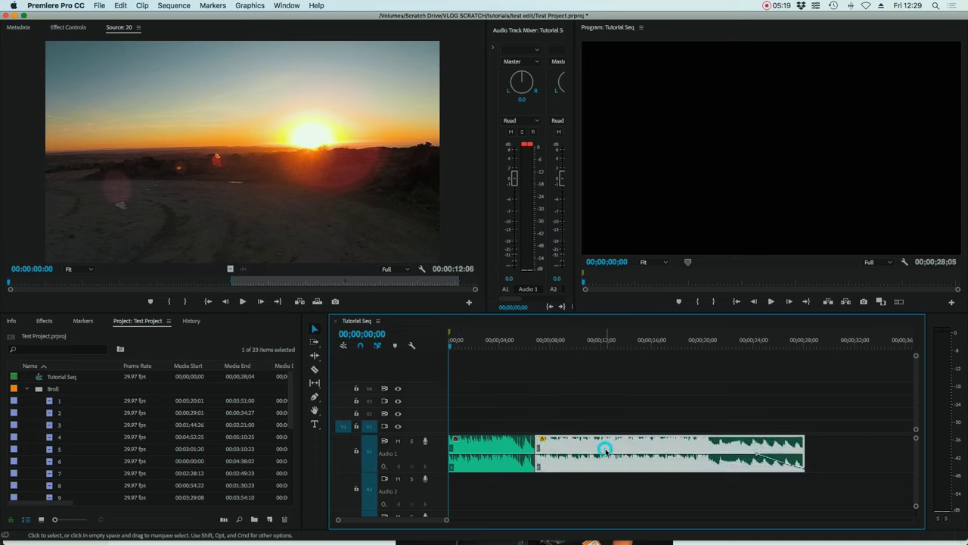
left_click(546, 409)
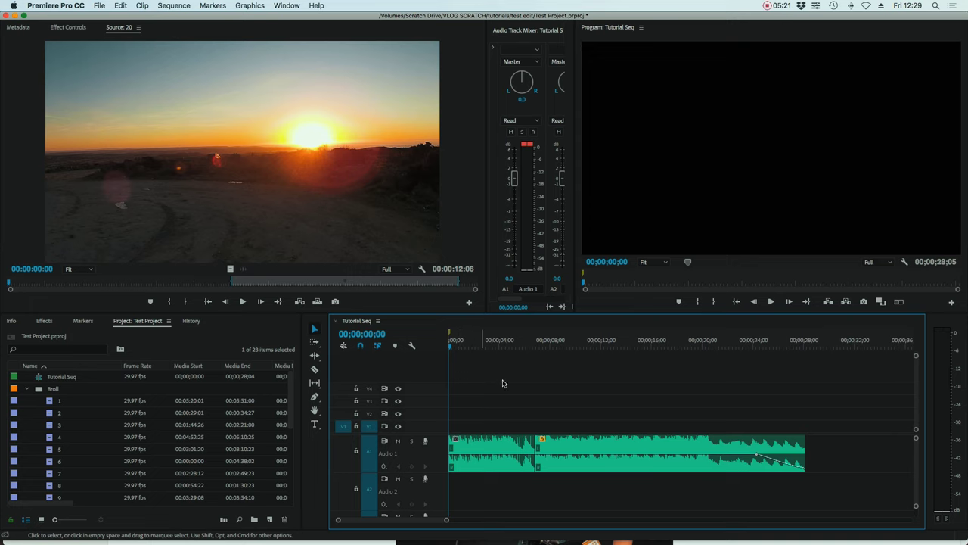
left_click(491, 440)
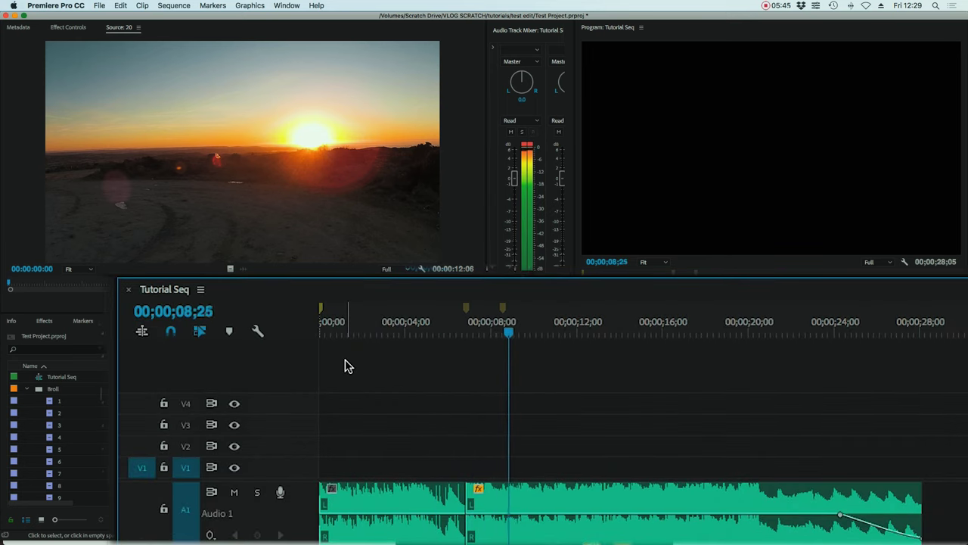
key("m")
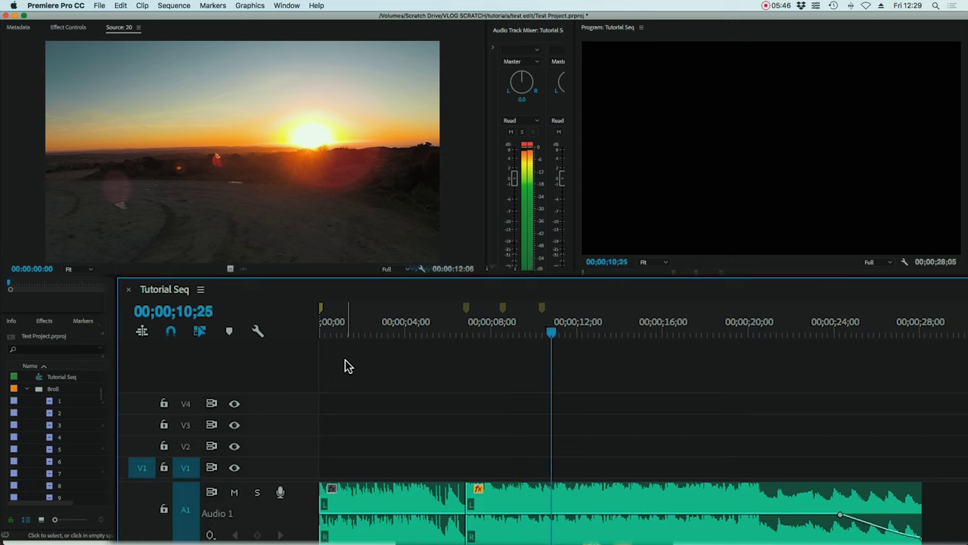
key("m")
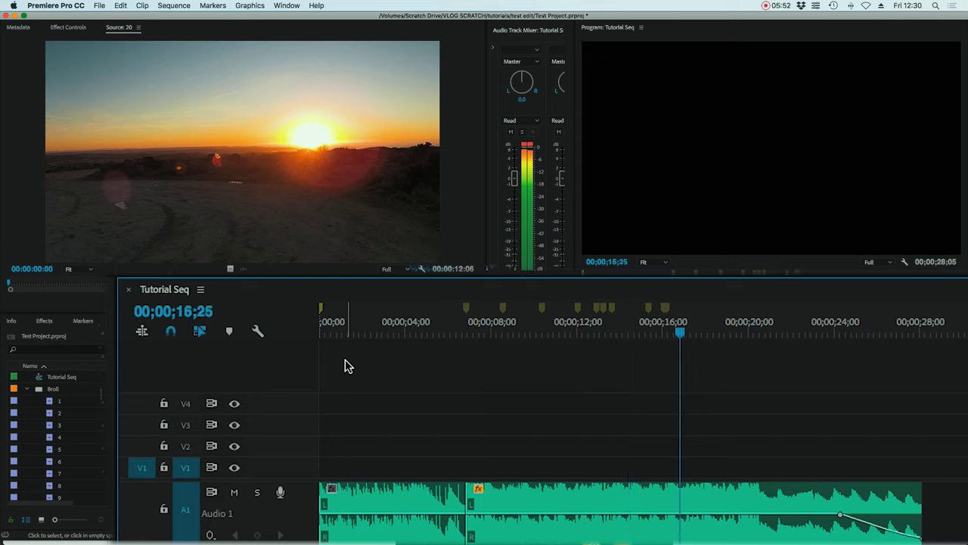
key("m")
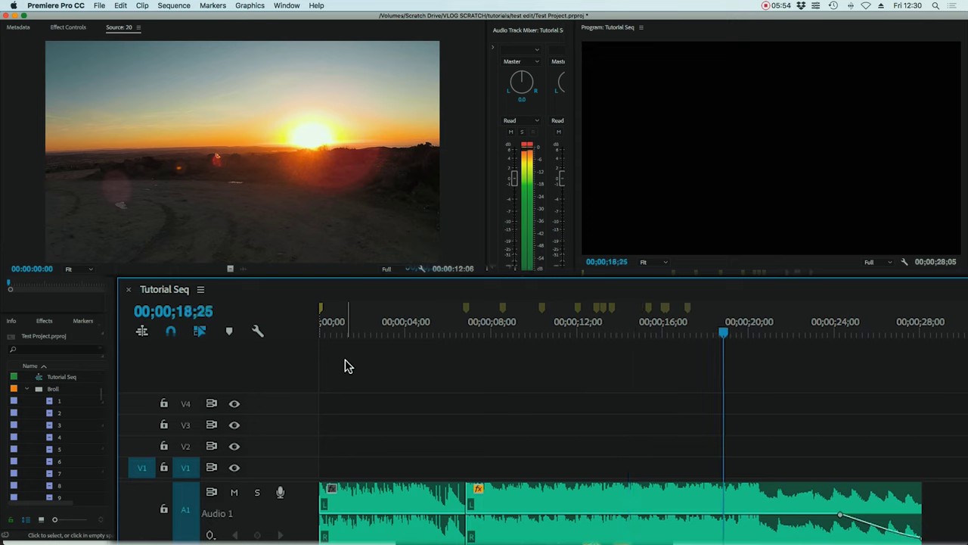
key("m")
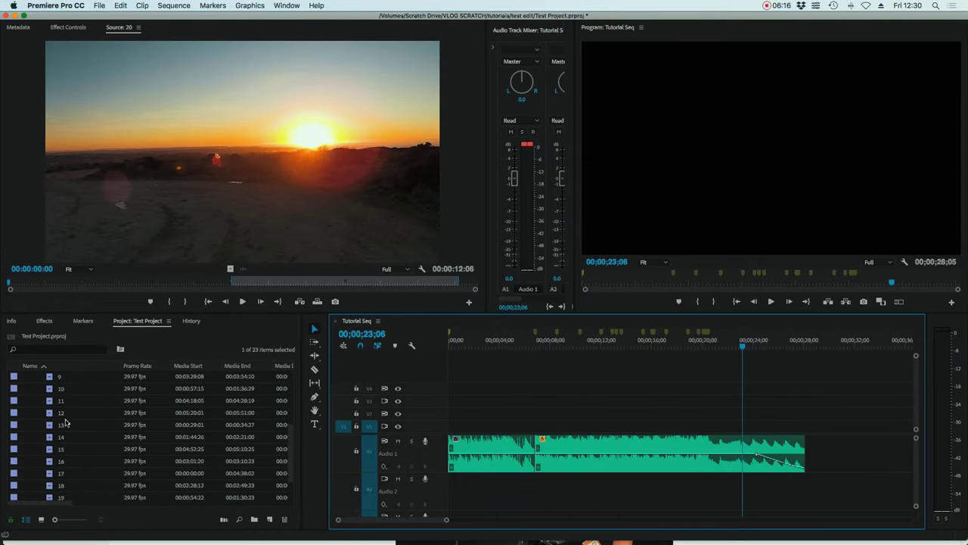
- Select B-roll clips 1 through 20 in the Broll bin
scroll(65, 423, "down", 3)
scroll(72, 443, "up", 5)
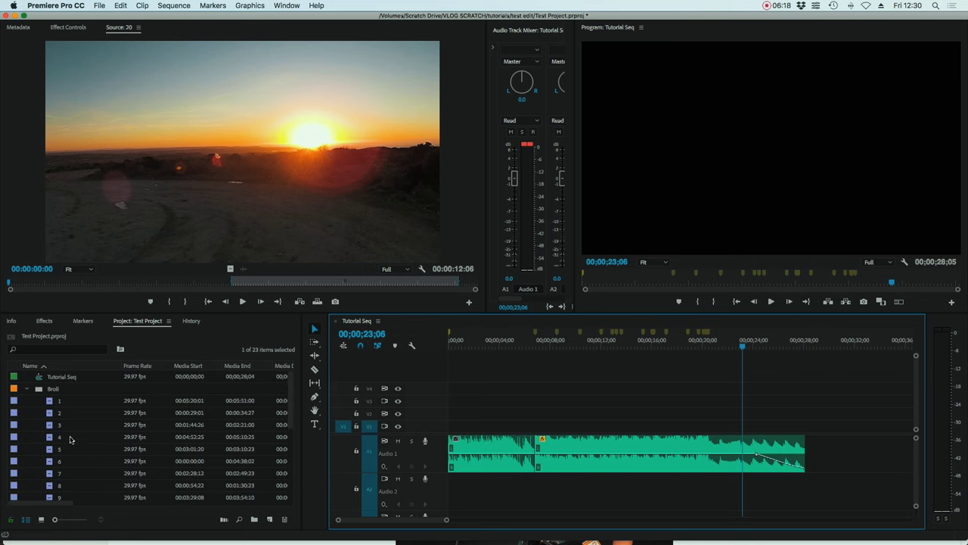
left_click(59, 402, "shift")
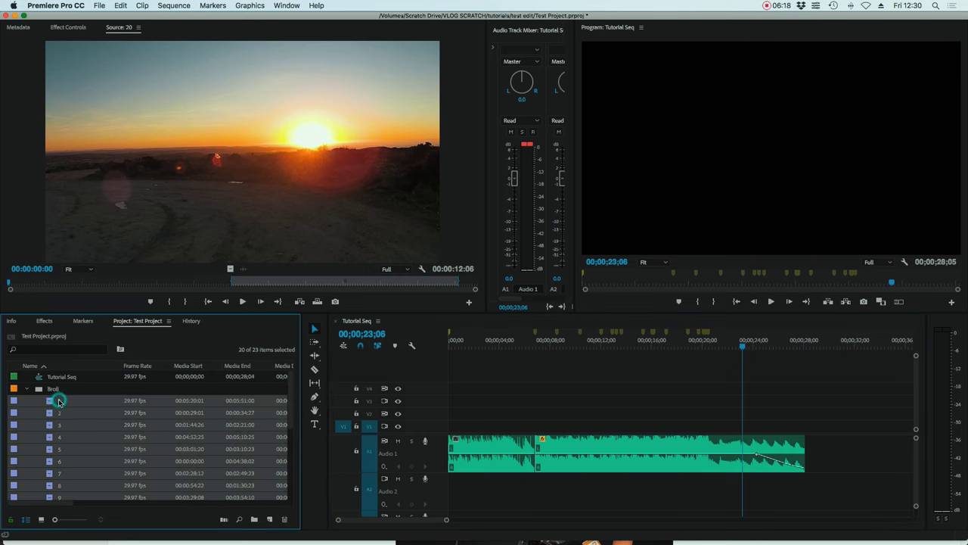
- Start Clip > Automate to Sequence with Placement set to At Unnumbered Markers
left_click(142, 6)
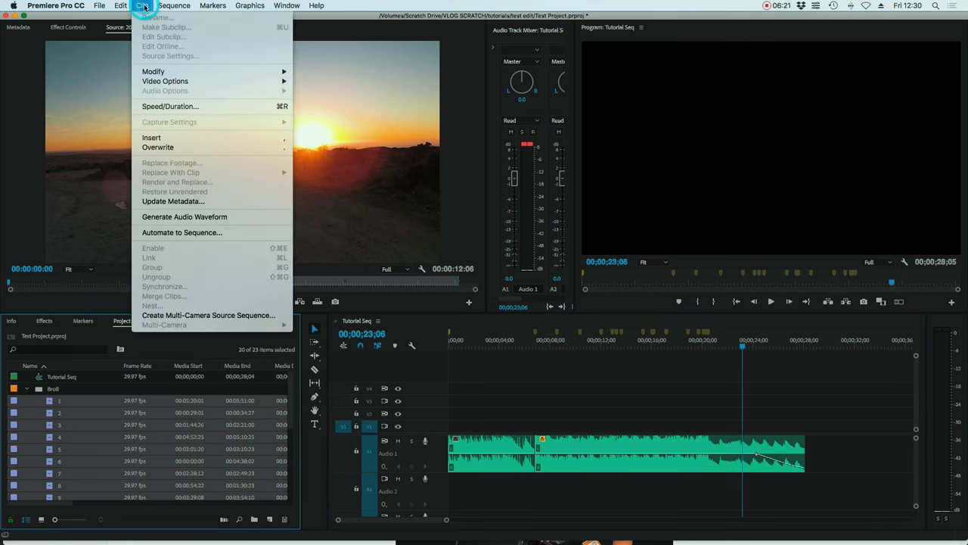
left_click(170, 232)
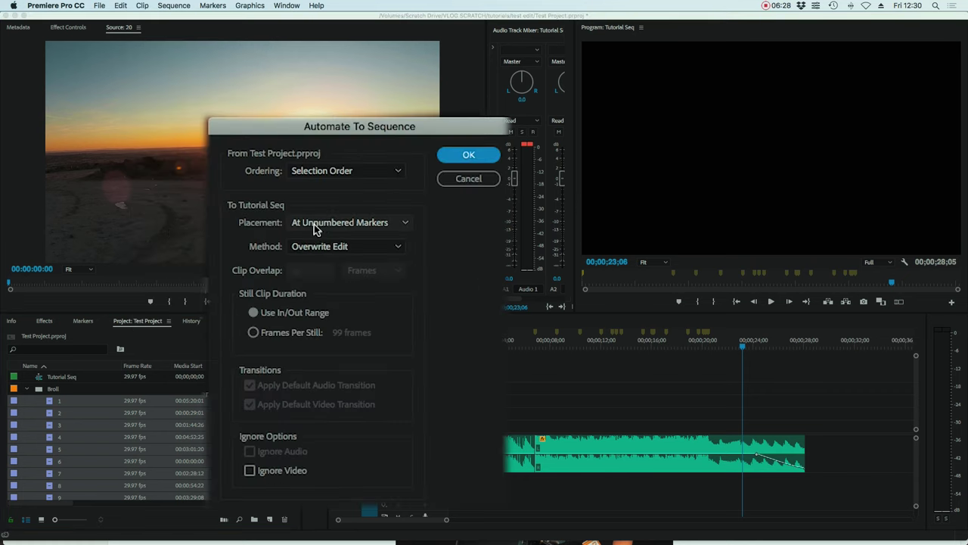
left_click(341, 222)
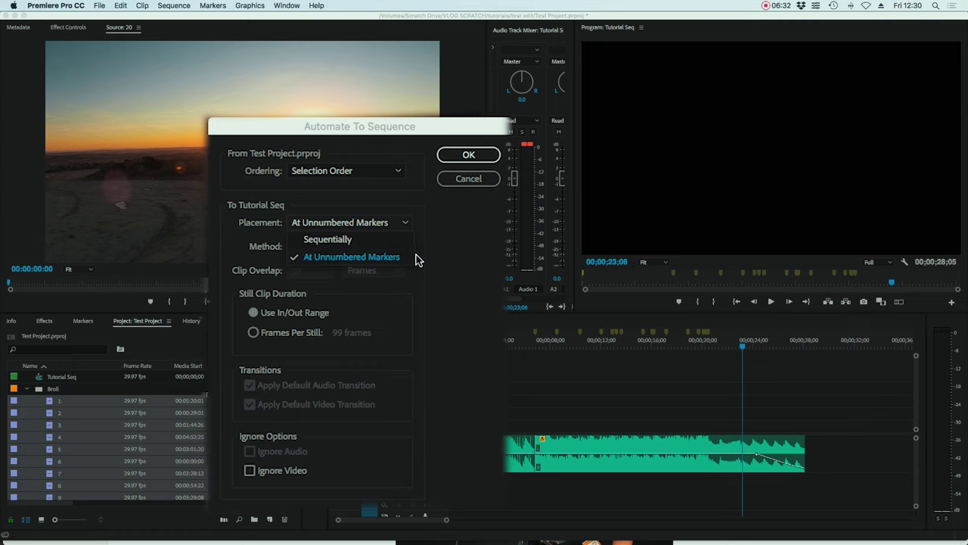
left_click(457, 254)
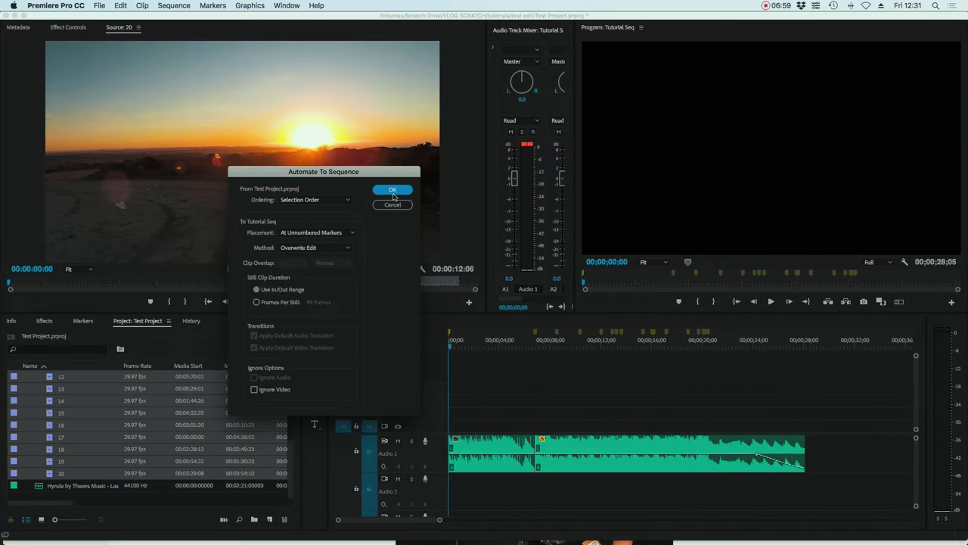
- Automate the B-roll clips onto V1 at the markers and check the cuts, including clip 3's start
left_click(392, 190)
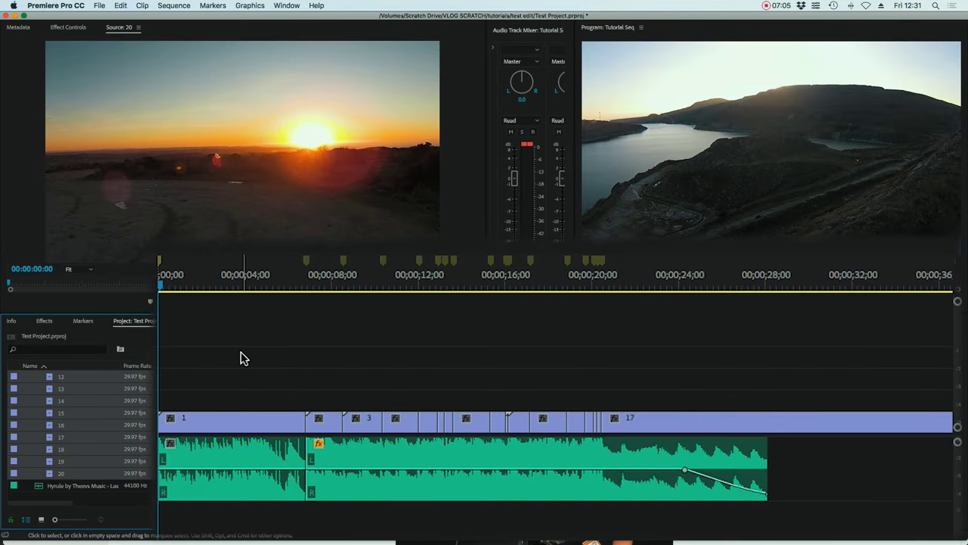
left_click(219, 419)
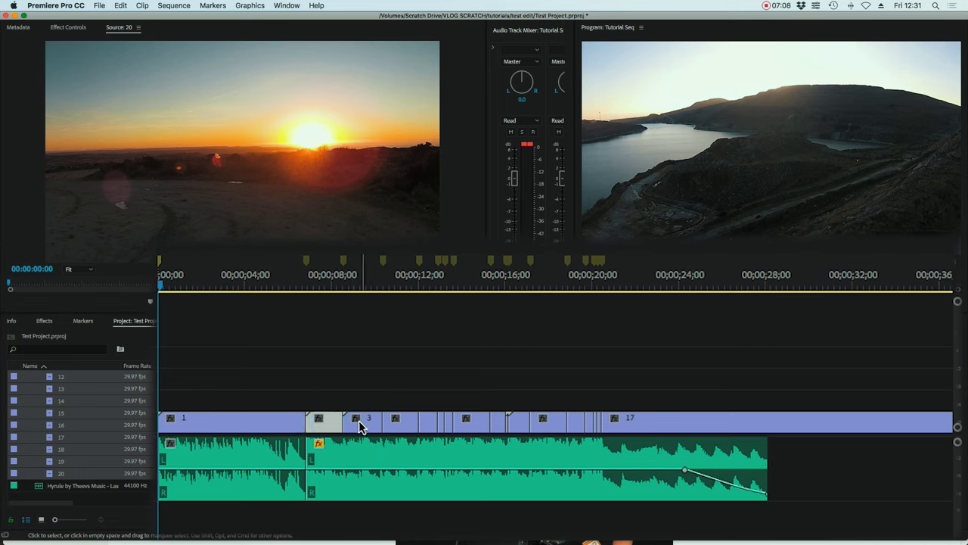
left_click(358, 419)
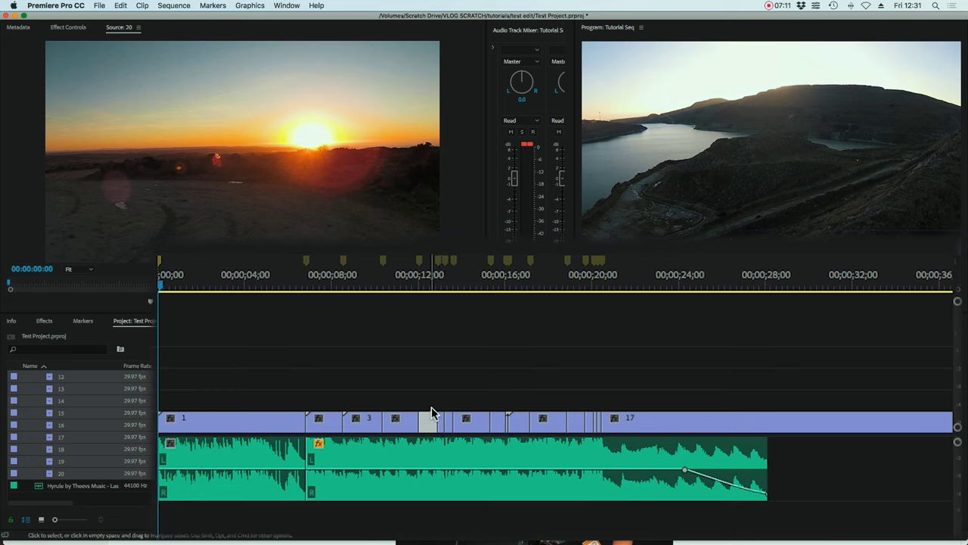
scroll(429, 401, "up", 2)
scroll(429, 401, "up", 1)
scroll(364, 297, "up", 3)
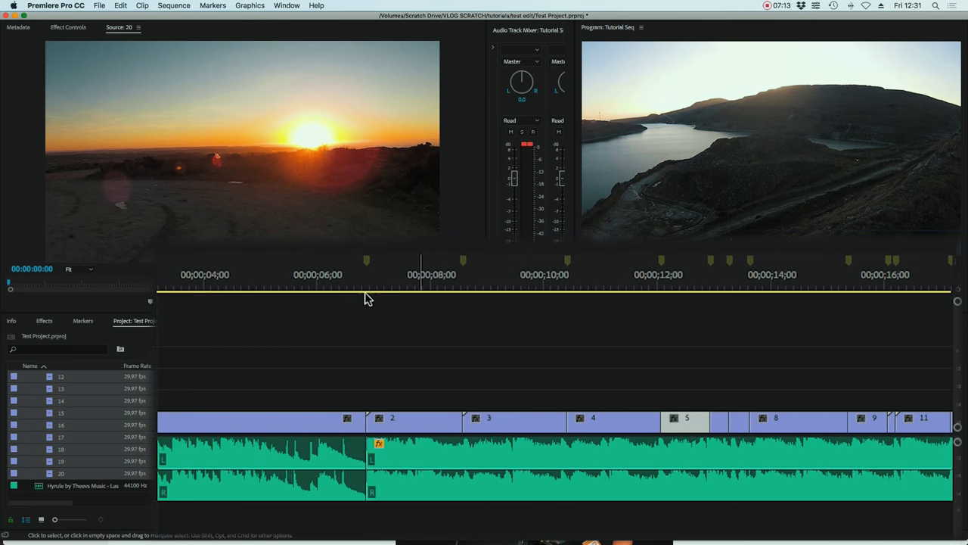
scroll(429, 375, "down", 2)
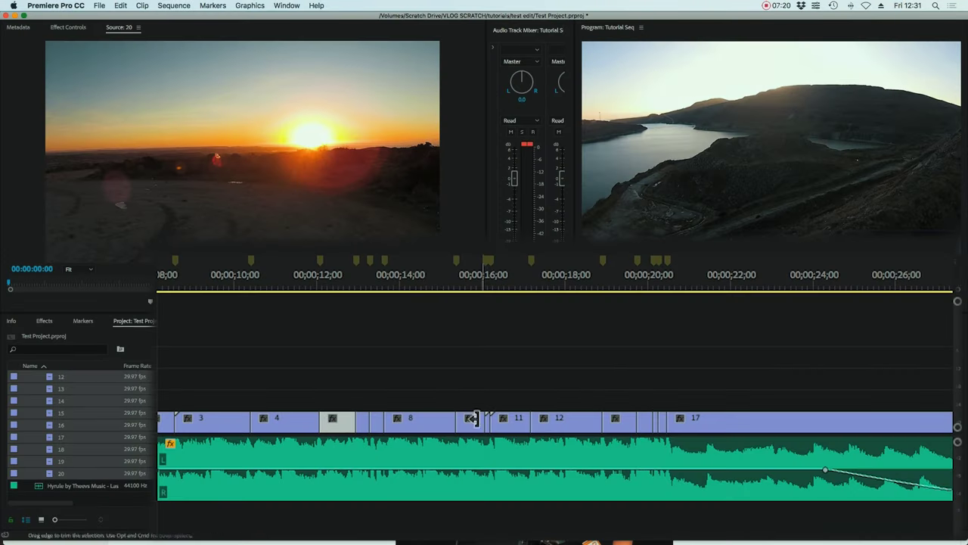
scroll(519, 423, "down", 5)
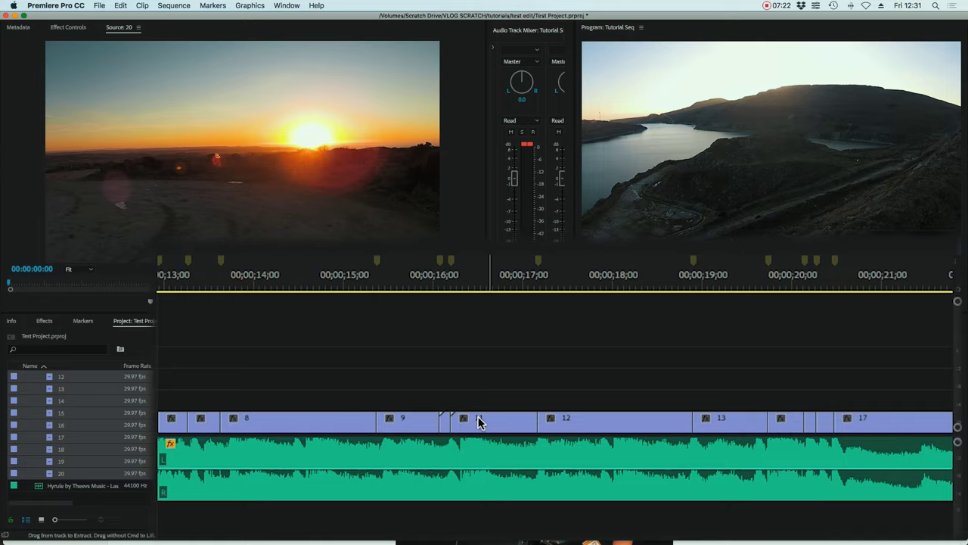